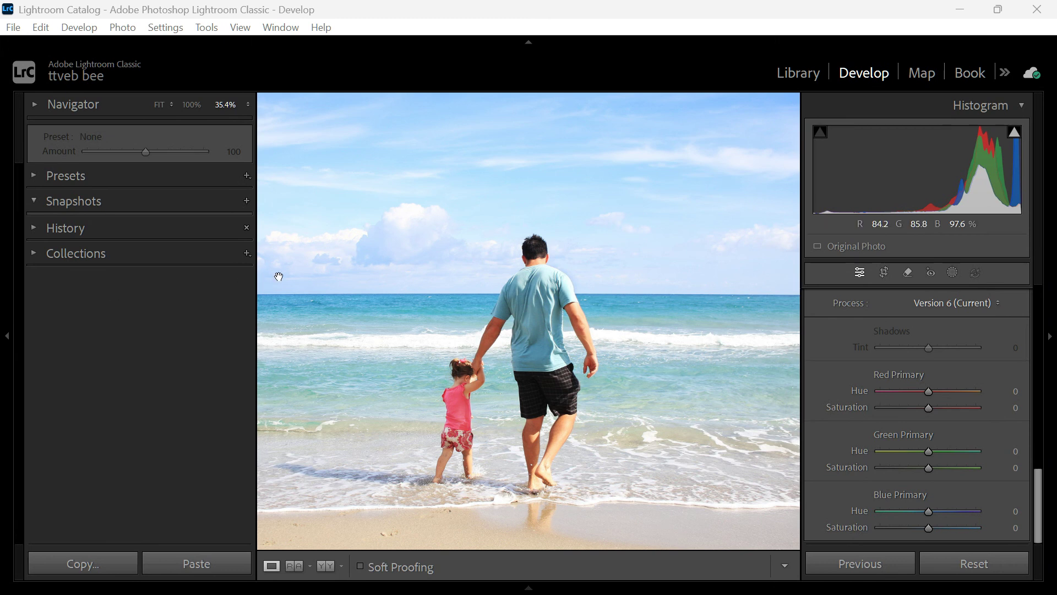
Collapse the Calibration and Basic adjustment sections and expand the Color Grading section
{"action": "scroll", "coordinate": [887, 330], "scroll_direction": "up", "scroll_amount": 5}
{"action": "scroll", "coordinate": [900, 341], "scroll_direction": "down", "scroll_amount": 5}
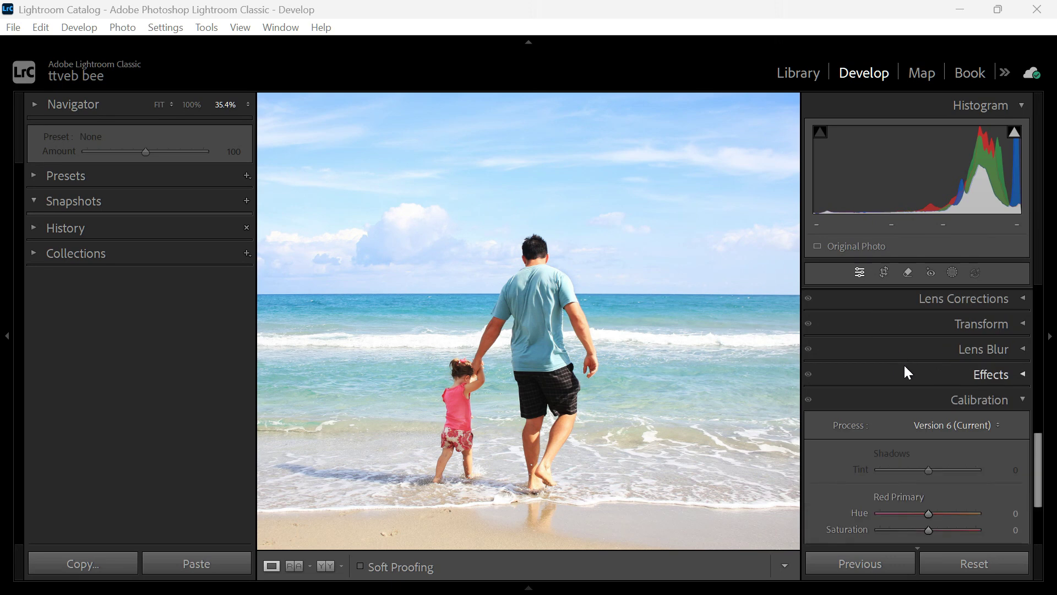
{"action": "left_click", "coordinate": [997, 408]}
{"action": "scroll", "coordinate": [947, 385], "scroll_direction": "up", "scroll_amount": 6}
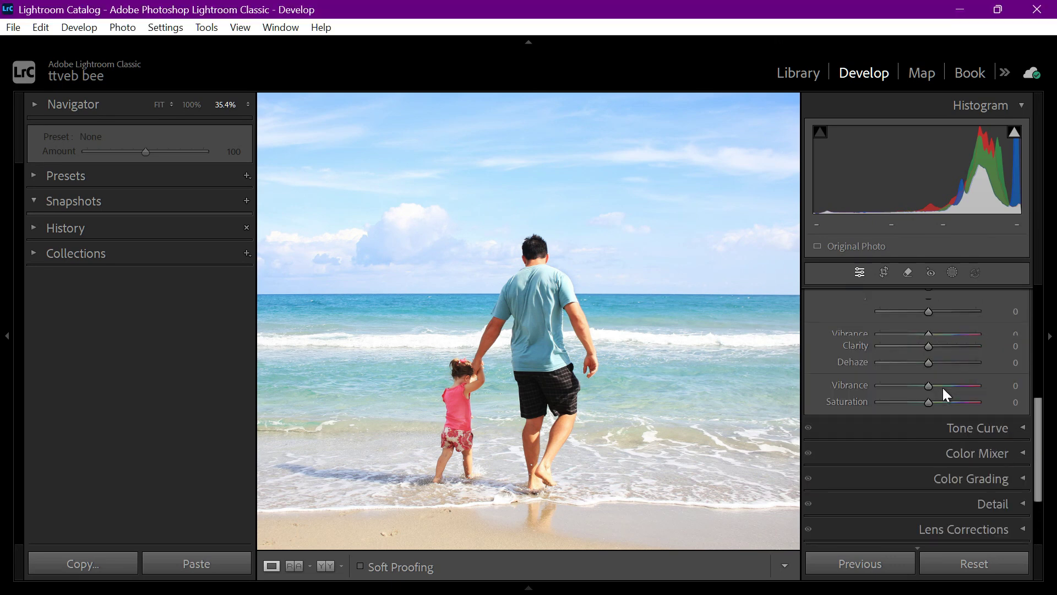
{"action": "scroll", "coordinate": [973, 367], "scroll_direction": "up", "scroll_amount": 3}
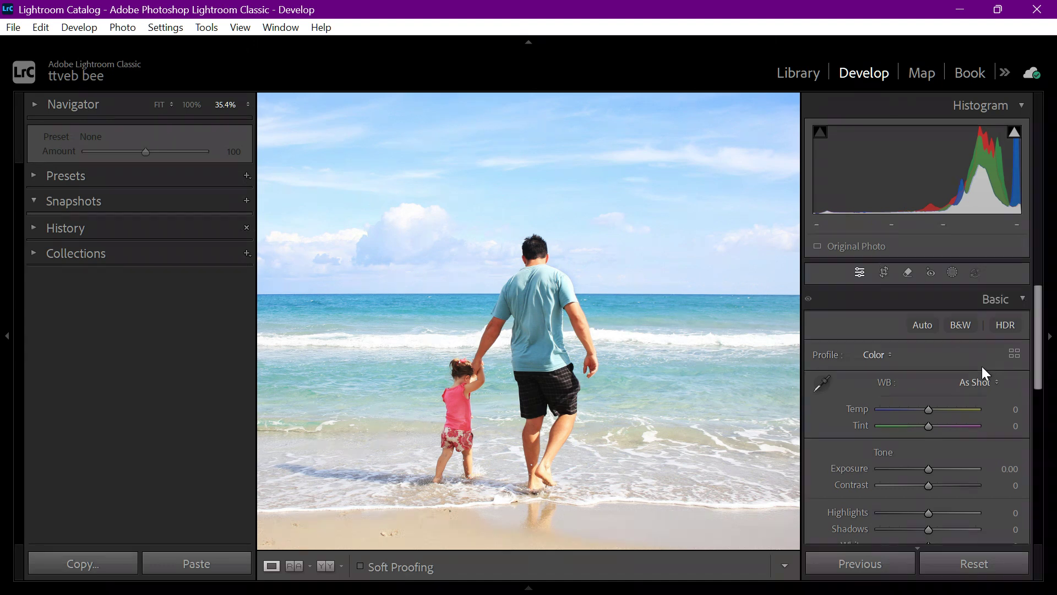
{"action": "left_click", "coordinate": [1006, 304]}
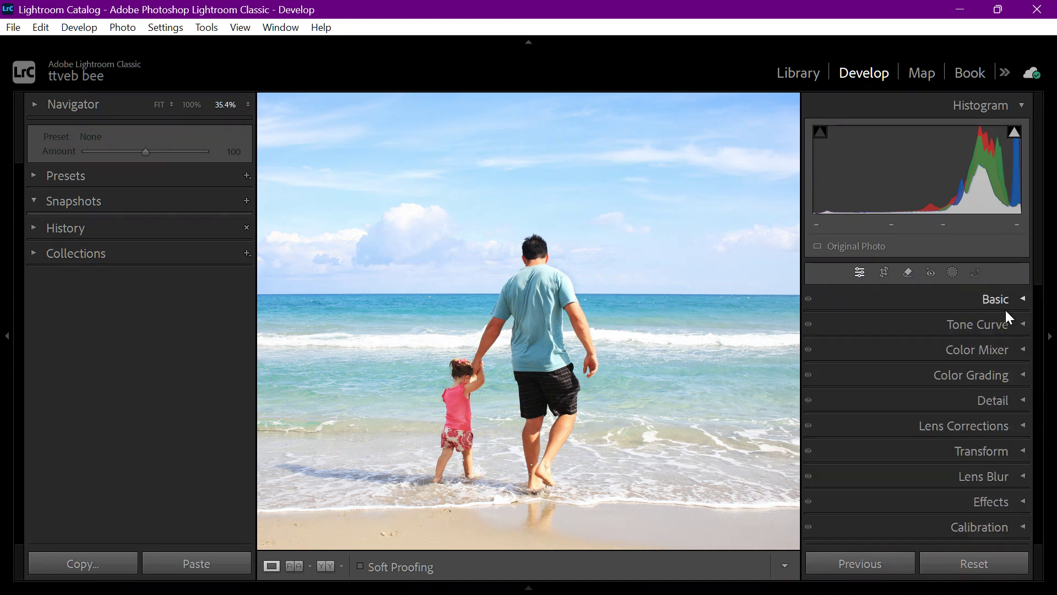
{"action": "left_click", "coordinate": [999, 377]}
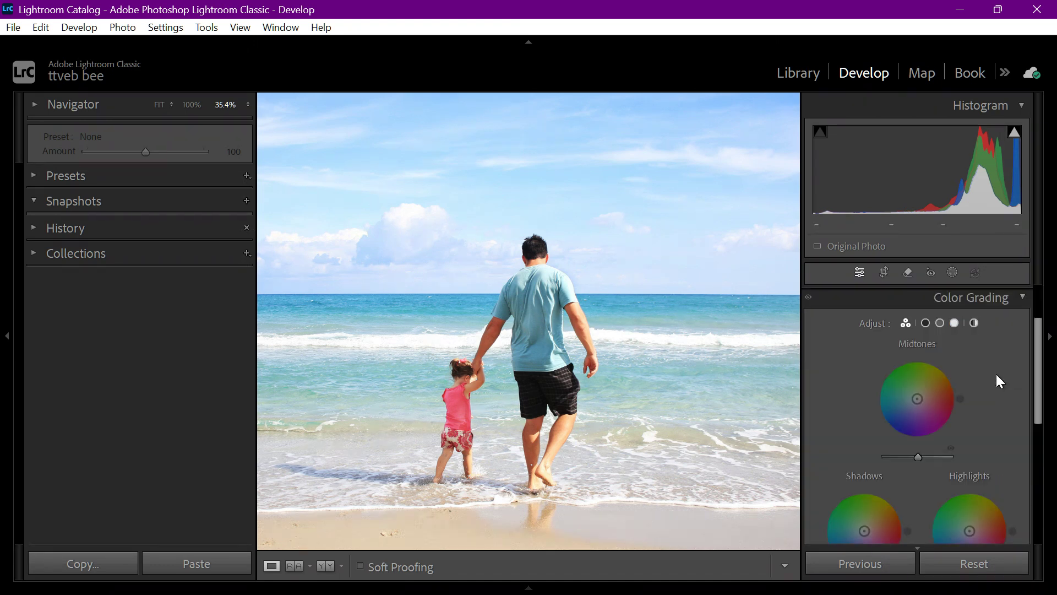
Show the large Shadows color wheel and tint the shadows blue with hue 239 and saturation 32
{"action": "scroll", "coordinate": [975, 376], "scroll_direction": "down", "scroll_amount": 2}
{"action": "scroll", "coordinate": [976, 377], "scroll_direction": "up", "scroll_amount": 1}
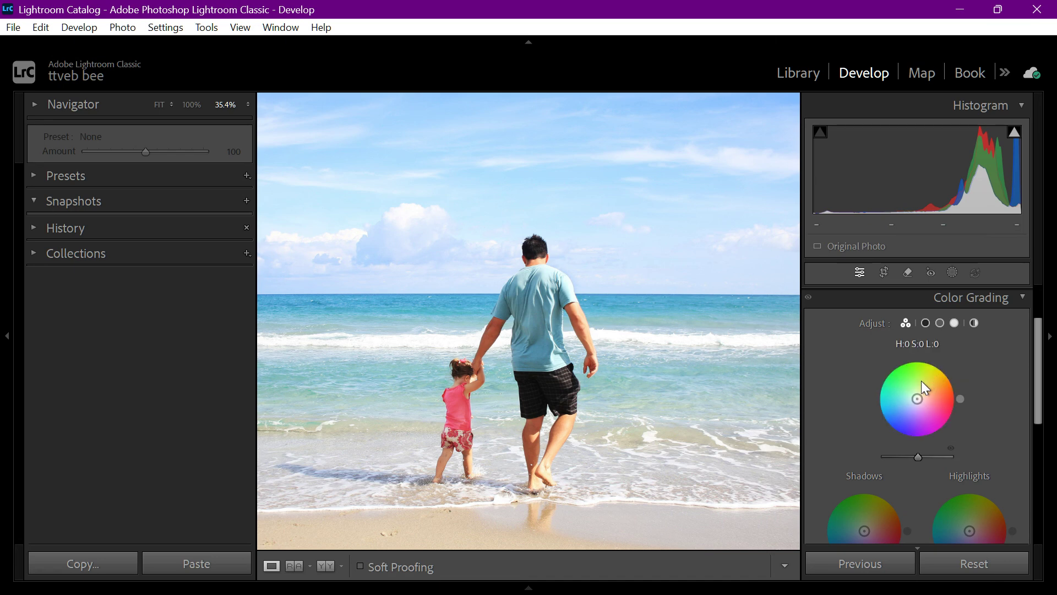
{"action": "scroll", "coordinate": [874, 385], "scroll_direction": "down", "scroll_amount": 1}
{"action": "scroll", "coordinate": [874, 382], "scroll_direction": "up", "scroll_amount": 1}
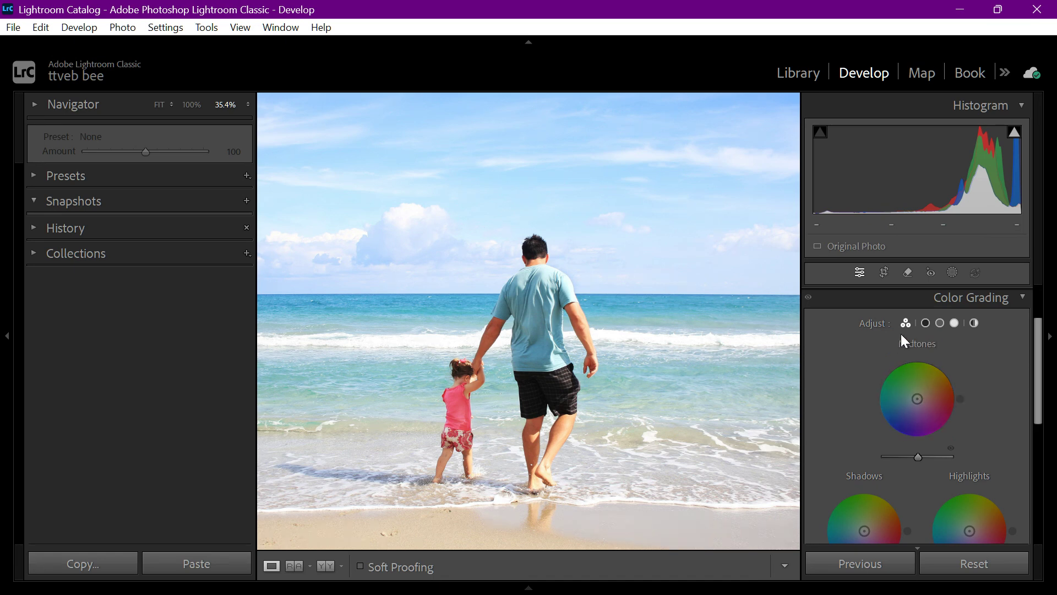
{"action": "left_click", "coordinate": [926, 322]}
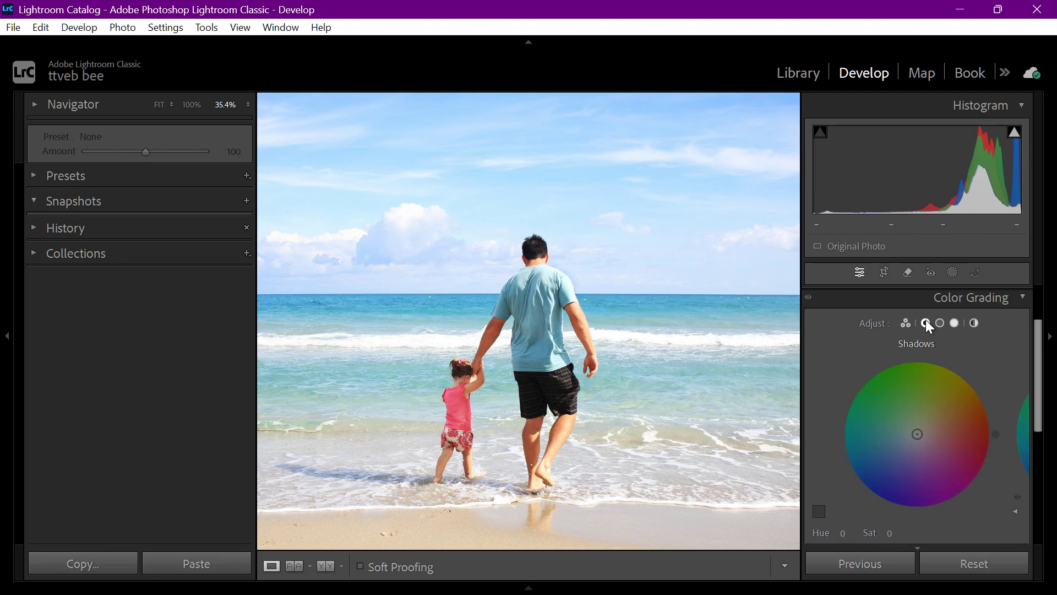
{"action": "scroll", "coordinate": [932, 391], "scroll_direction": "down", "scroll_amount": 4}
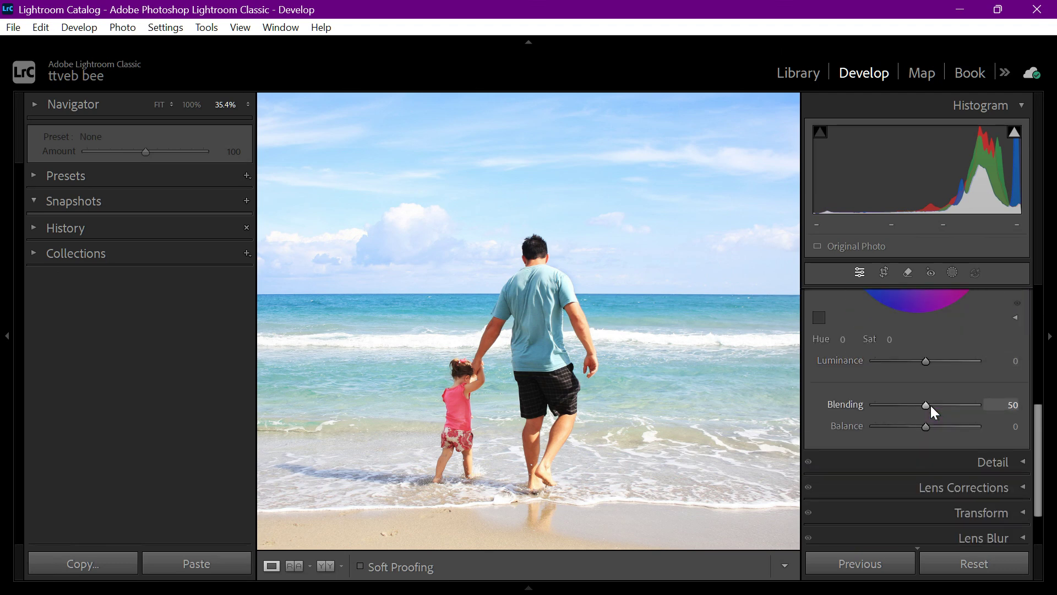
{"action": "scroll", "coordinate": [931, 407], "scroll_direction": "up", "scroll_amount": 1}
{"action": "scroll", "coordinate": [931, 406], "scroll_direction": "up", "scroll_amount": 3}
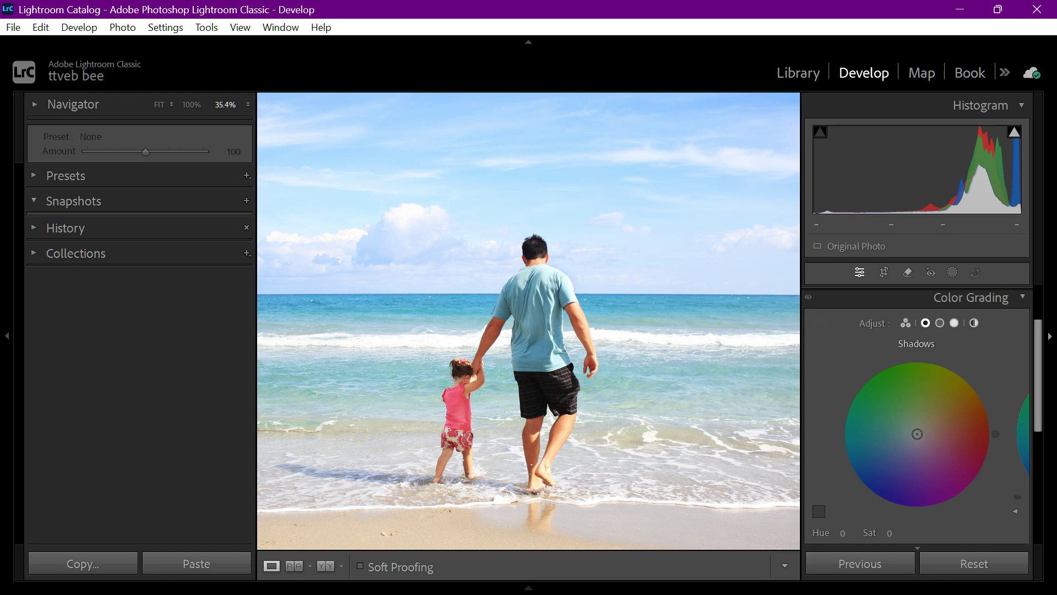
{"action": "left_click_drag", "start_coordinate": [919, 437], "coordinate": [906, 454]}
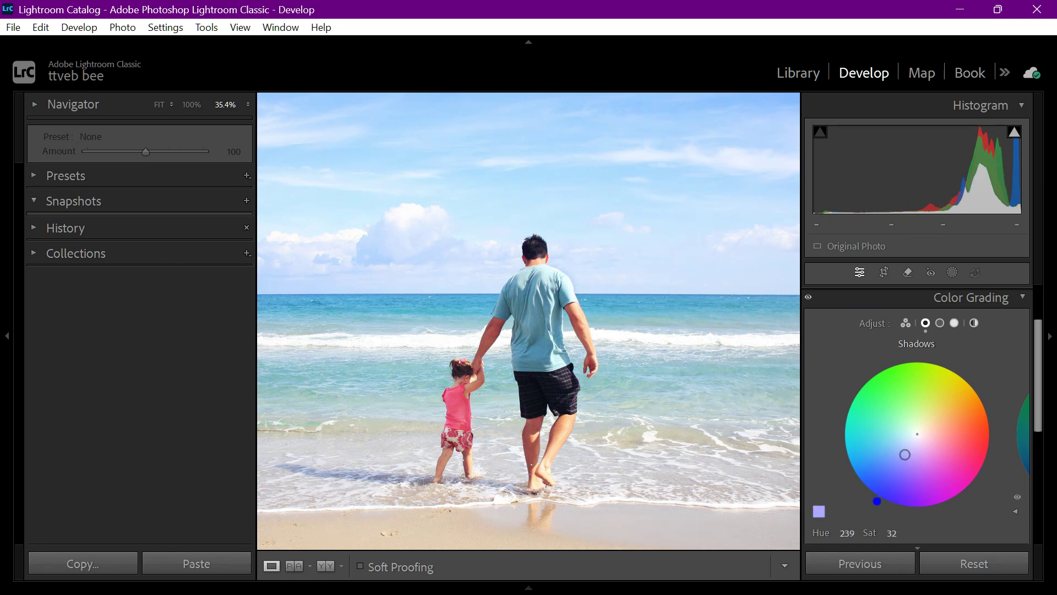
Return to the three-wheel color grading view and tint the highlights yellow with hue 49 and saturation 24
{"action": "left_click", "coordinate": [908, 323]}
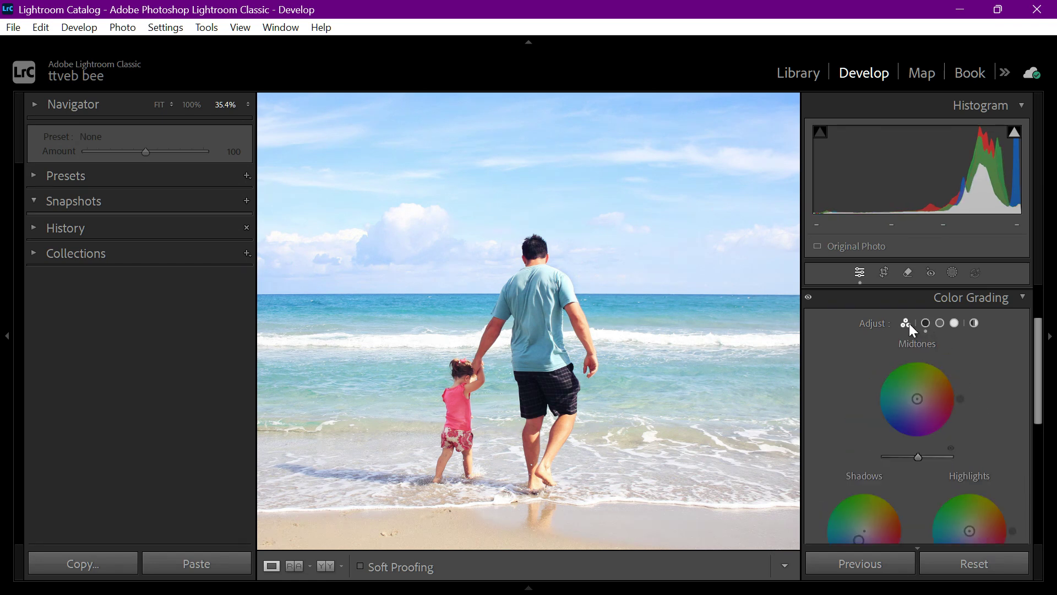
{"action": "scroll", "coordinate": [977, 401], "scroll_direction": "down", "scroll_amount": 2}
{"action": "scroll", "coordinate": [967, 401], "scroll_direction": "up", "scroll_amount": 4}
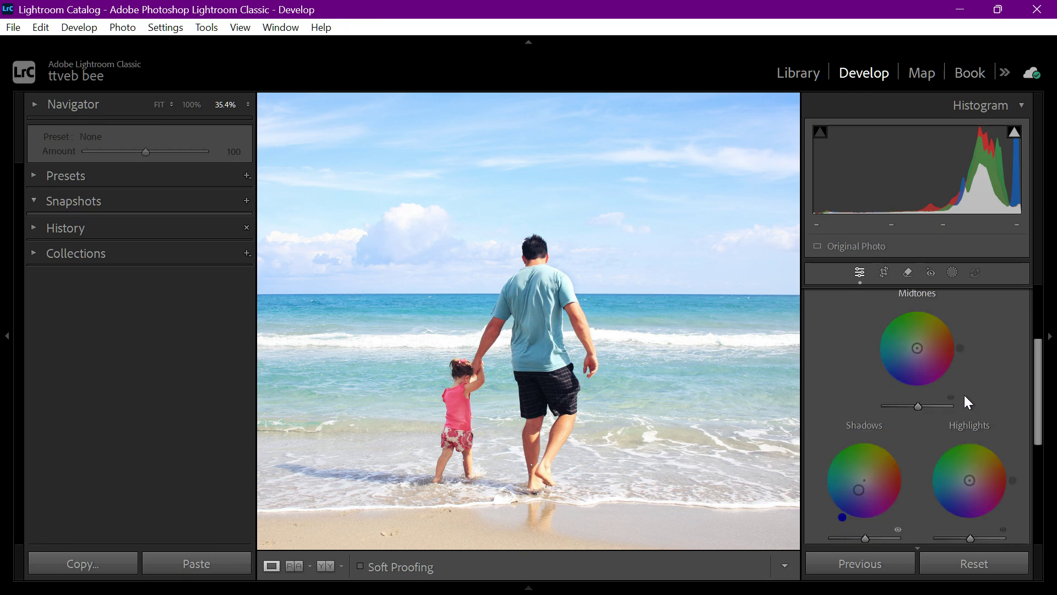
{"action": "scroll", "coordinate": [964, 395], "scroll_direction": "down", "scroll_amount": 2}
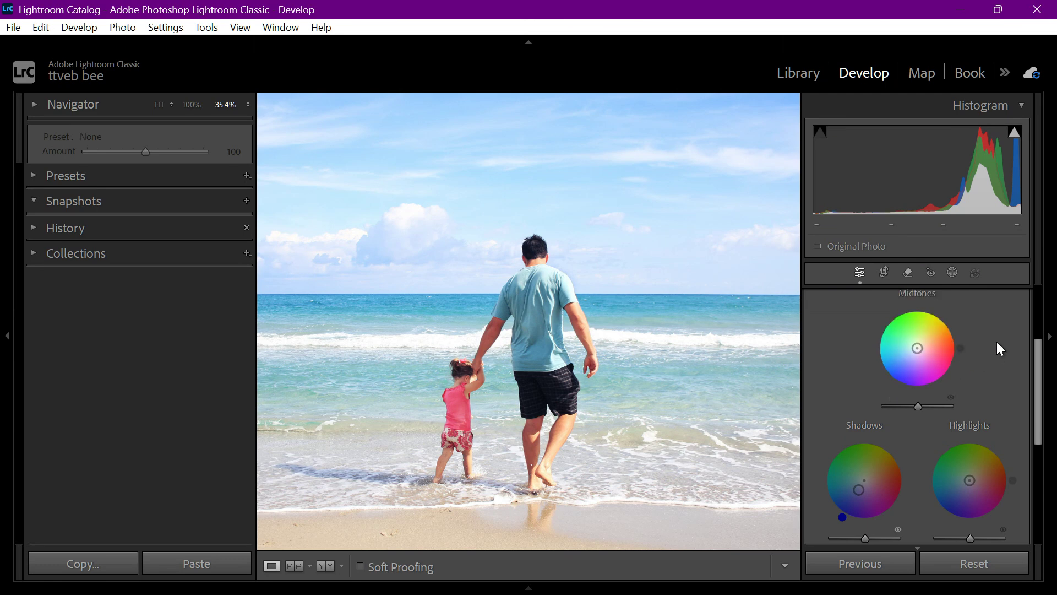
{"action": "scroll", "coordinate": [991, 338], "scroll_direction": "up", "scroll_amount": 2}
{"action": "scroll", "coordinate": [974, 336], "scroll_direction": "down", "scroll_amount": 2}
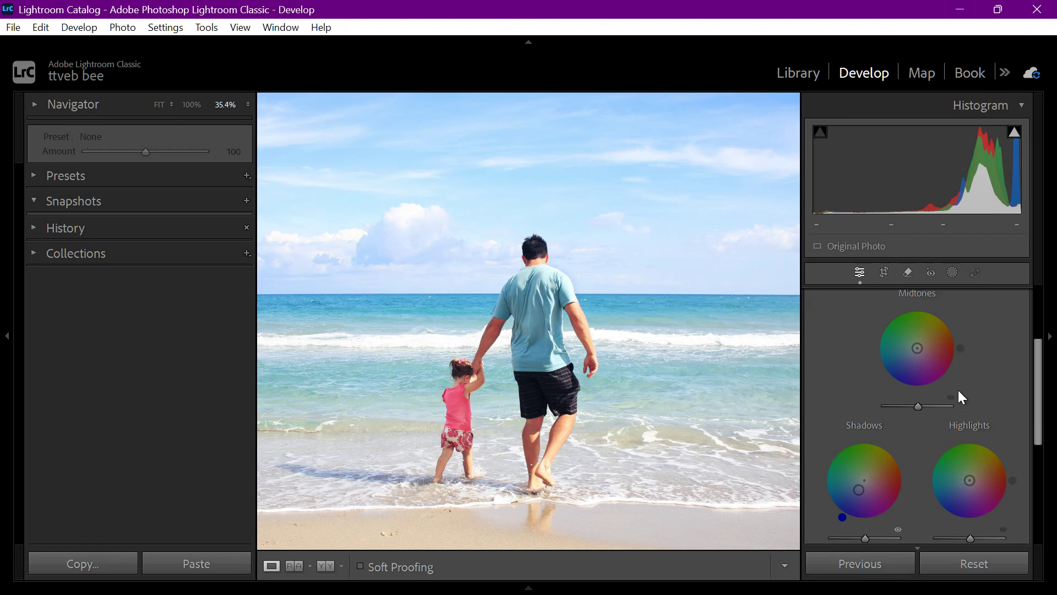
{"action": "scroll", "coordinate": [956, 440], "scroll_direction": "up", "scroll_amount": 2}
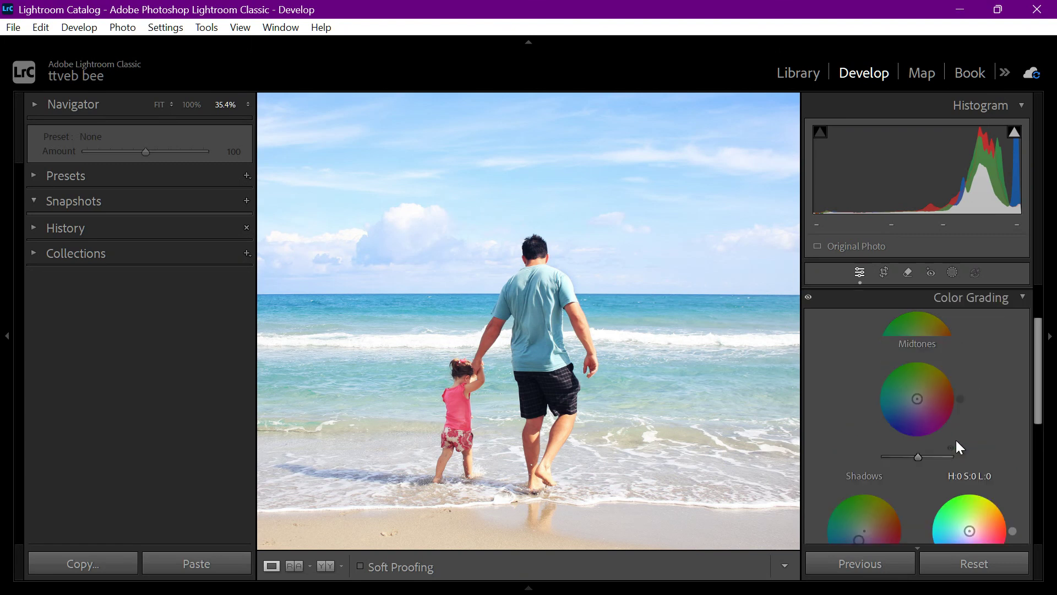
{"action": "scroll", "coordinate": [956, 440], "scroll_direction": "down", "scroll_amount": 2}
{"action": "left_click_drag", "start_coordinate": [966, 468], "coordinate": [975, 479]}
{"action": "scroll", "coordinate": [944, 446], "scroll_direction": "down", "scroll_amount": 2}
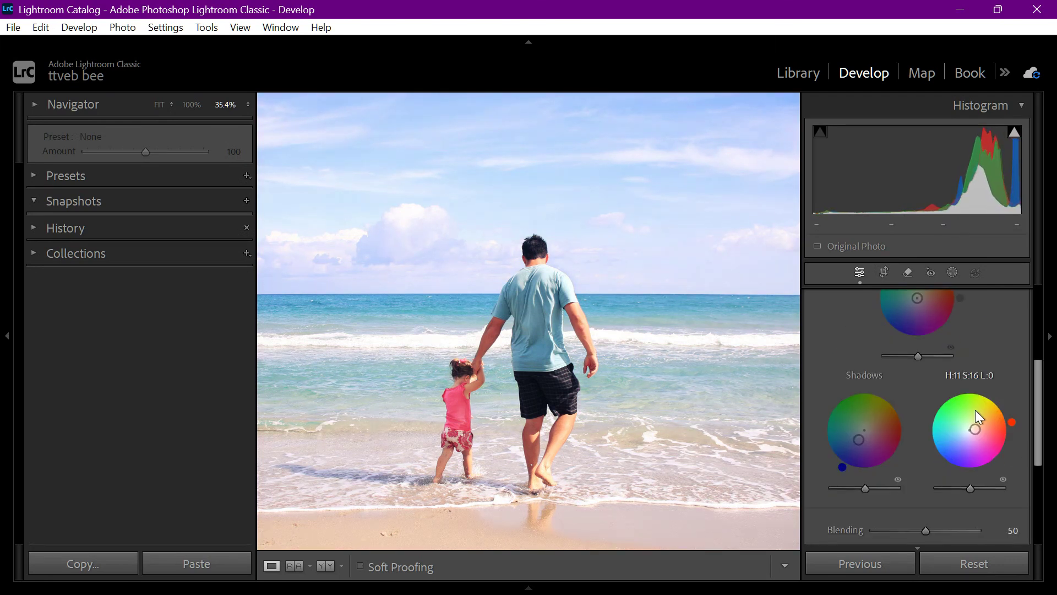
{"action": "left_click_drag", "start_coordinate": [983, 425], "coordinate": [998, 397]}
{"action": "double_click", "coordinate": [1000, 424]}
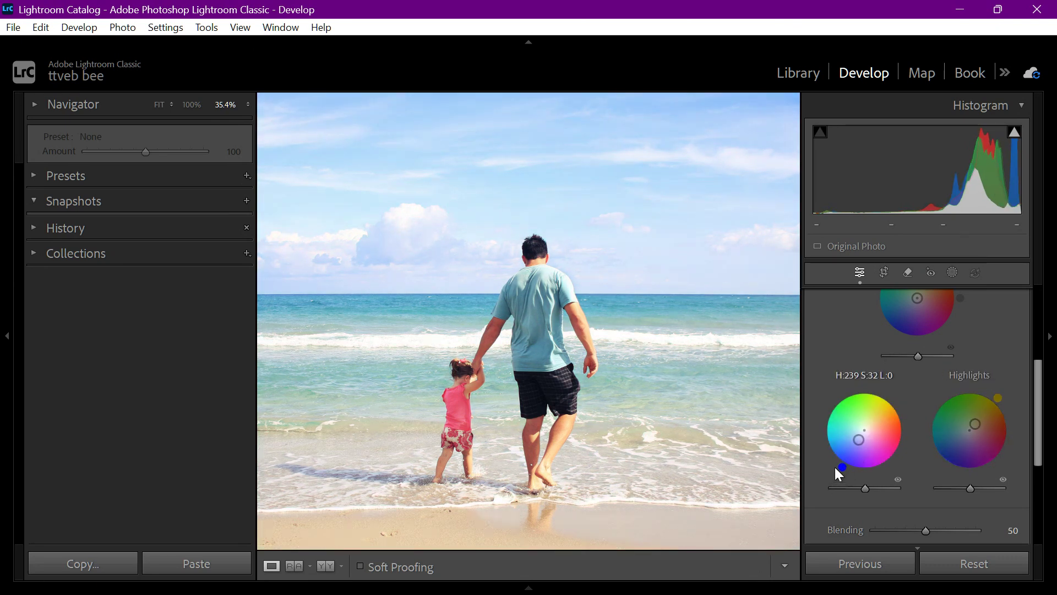
Strengthen the tints by setting the highlights saturation to 46 and the shadows to hue 238, saturation 80
{"action": "mouse_move", "coordinate": [835, 467]}
{"action": "left_mouse_down"}
{"action": "mouse_move", "coordinate": [825, 449]}
{"action": "mouse_move", "coordinate": [852, 447]}
{"action": "mouse_move", "coordinate": [829, 458]}
{"action": "mouse_move", "coordinate": [841, 465]}
{"action": "left_mouse_up"}
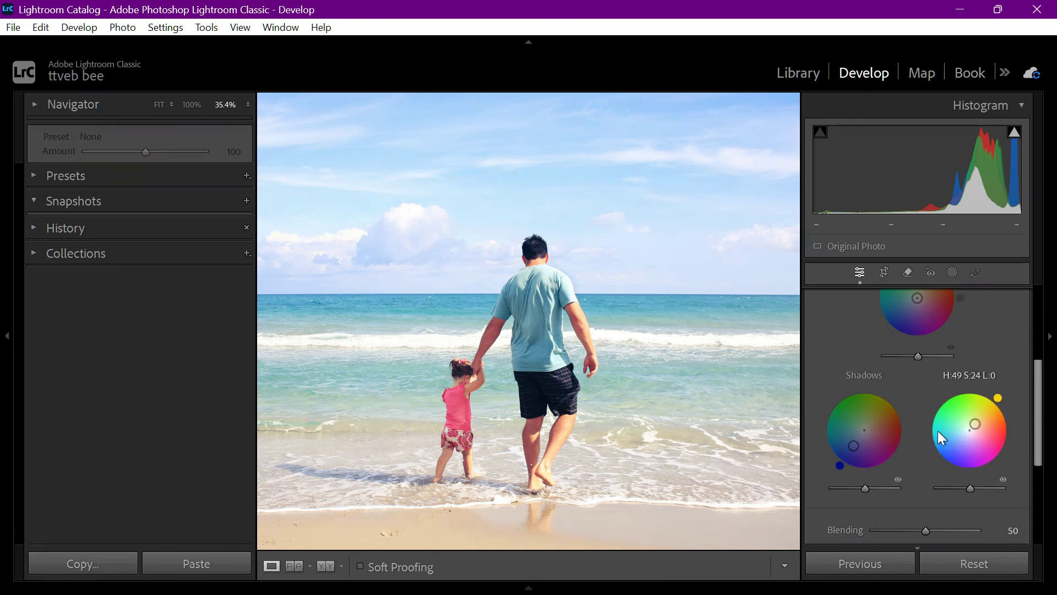
{"action": "left_click_drag", "start_coordinate": [1006, 415], "coordinate": [1010, 410]}
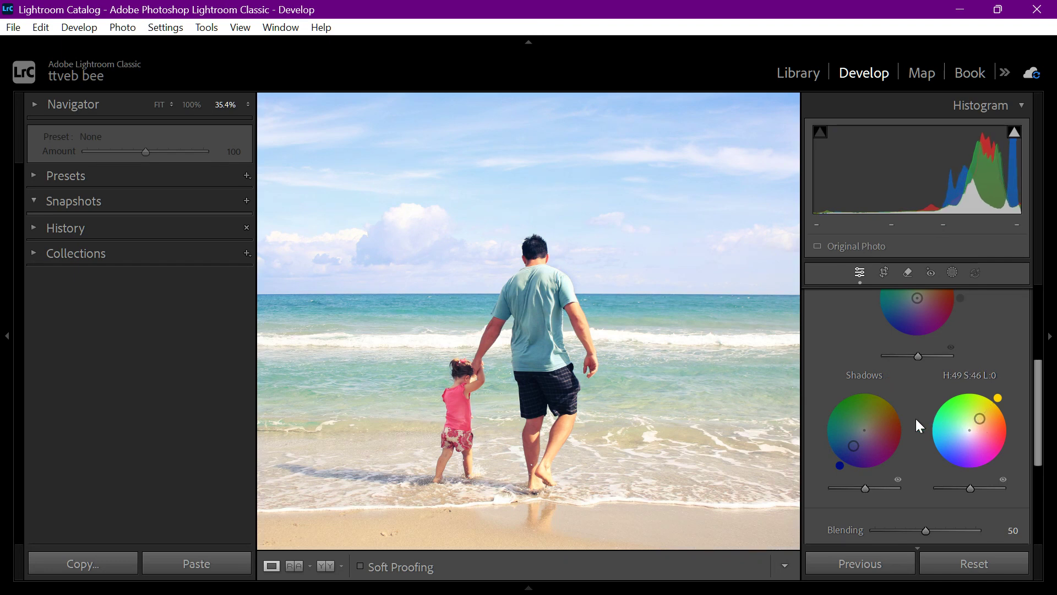
{"action": "left_click_drag", "start_coordinate": [840, 466], "coordinate": [851, 452]}
Set the color grading Balance to +32 and fit the whole photo in the view
{"action": "scroll", "coordinate": [814, 399], "scroll_direction": "down", "scroll_amount": 3}
{"action": "scroll", "coordinate": [814, 398], "scroll_direction": "down", "scroll_amount": 1}
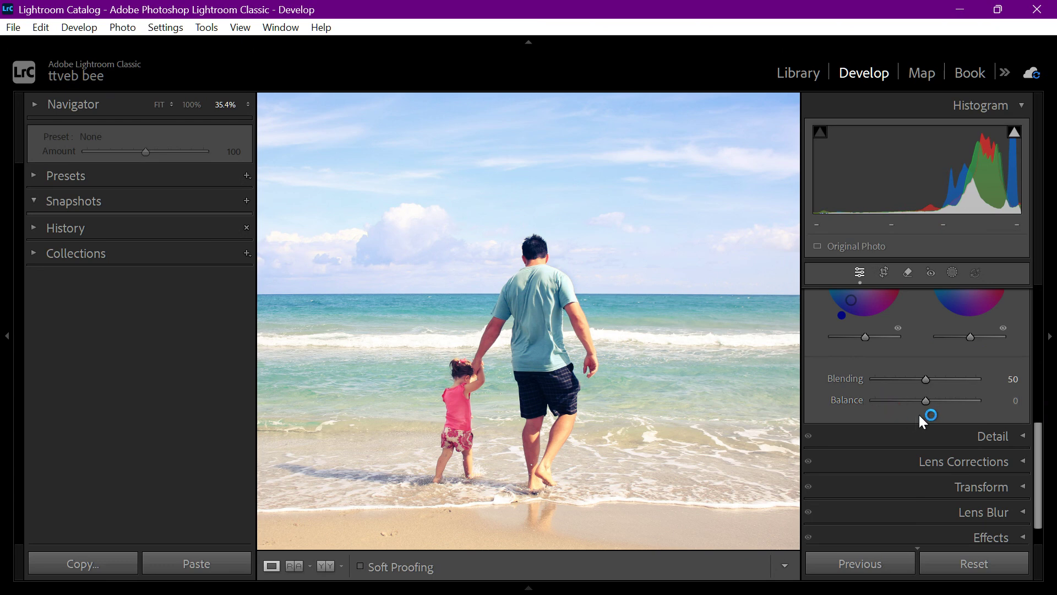
{"action": "mouse_move", "coordinate": [924, 408]}
{"action": "left_mouse_down"}
{"action": "mouse_move", "coordinate": [969, 404]}
{"action": "mouse_move", "coordinate": [890, 403]}
{"action": "mouse_move", "coordinate": [952, 413]}
{"action": "mouse_move", "coordinate": [943, 414]}
{"action": "left_mouse_up"}
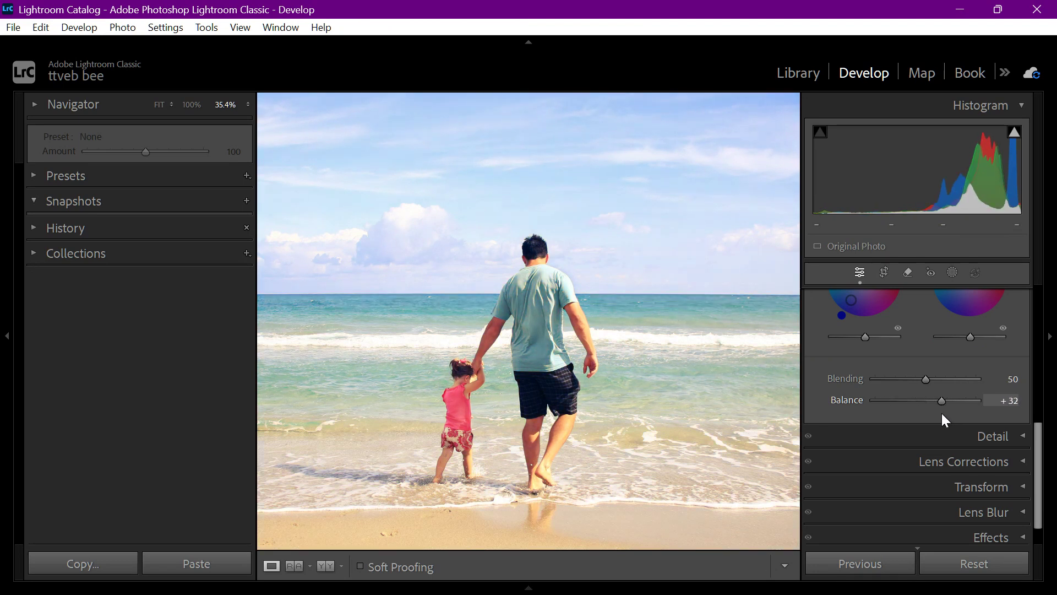
{"action": "left_click", "coordinate": [605, 414]}
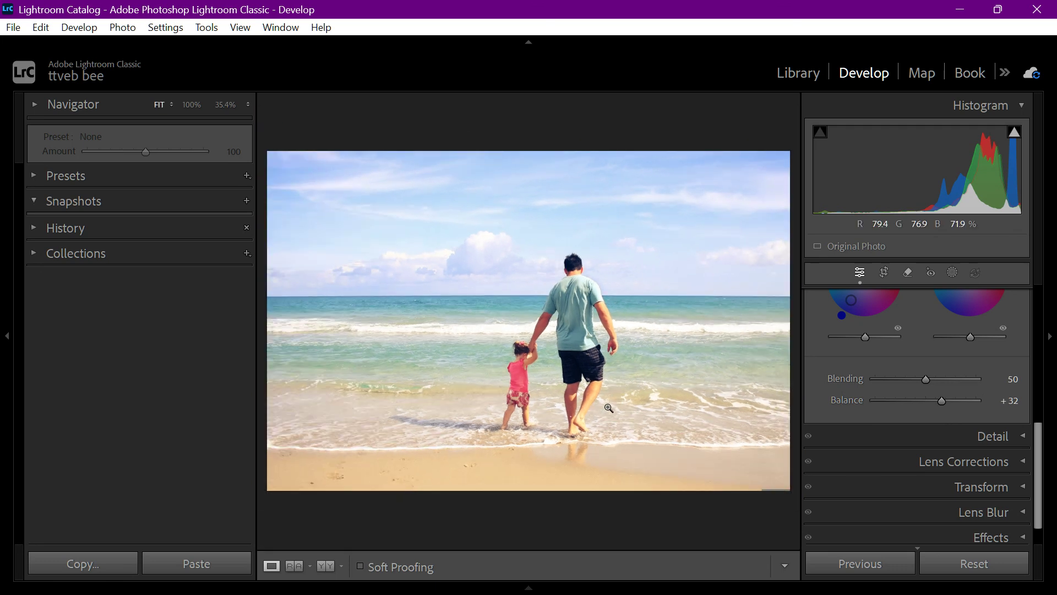
Deselect the current photo, reselect the beach photo in the Library grid and reopen it in Develop
{"action": "key", "text": "ctrl+d"}
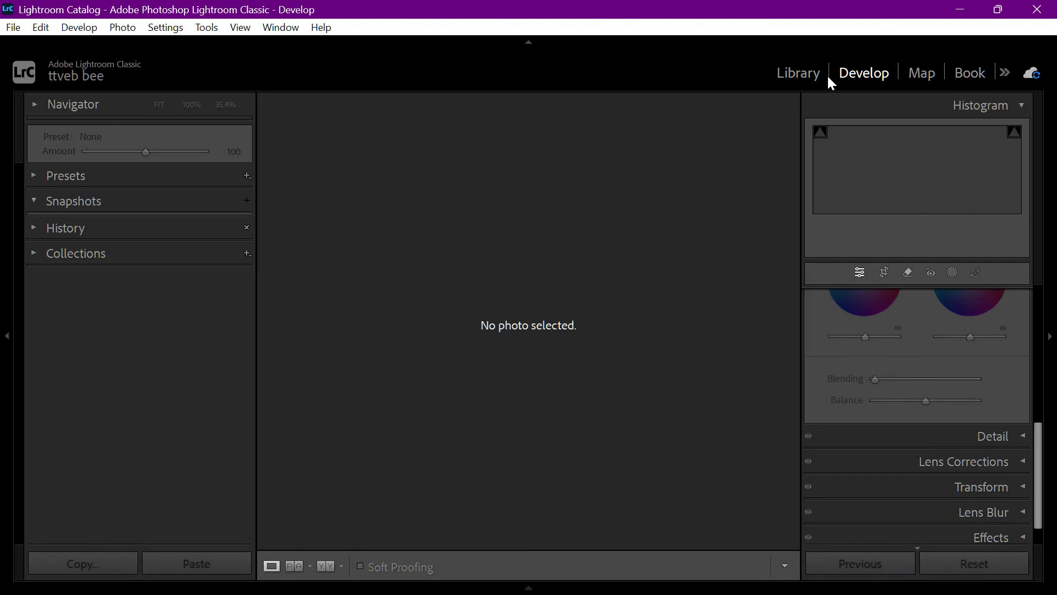
{"action": "left_click", "coordinate": [805, 66]}
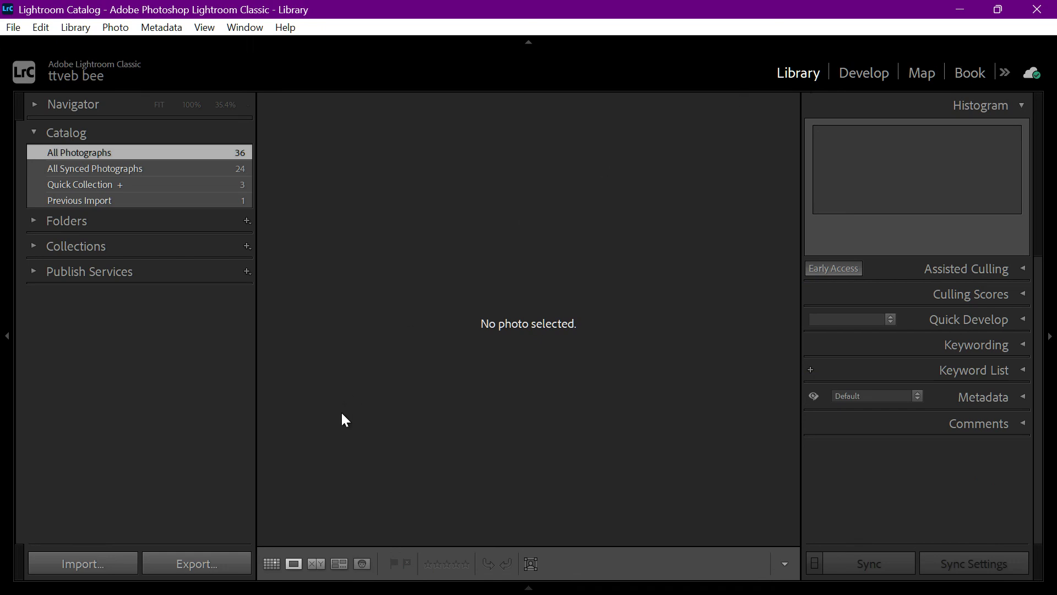
{"action": "left_click", "coordinate": [279, 559]}
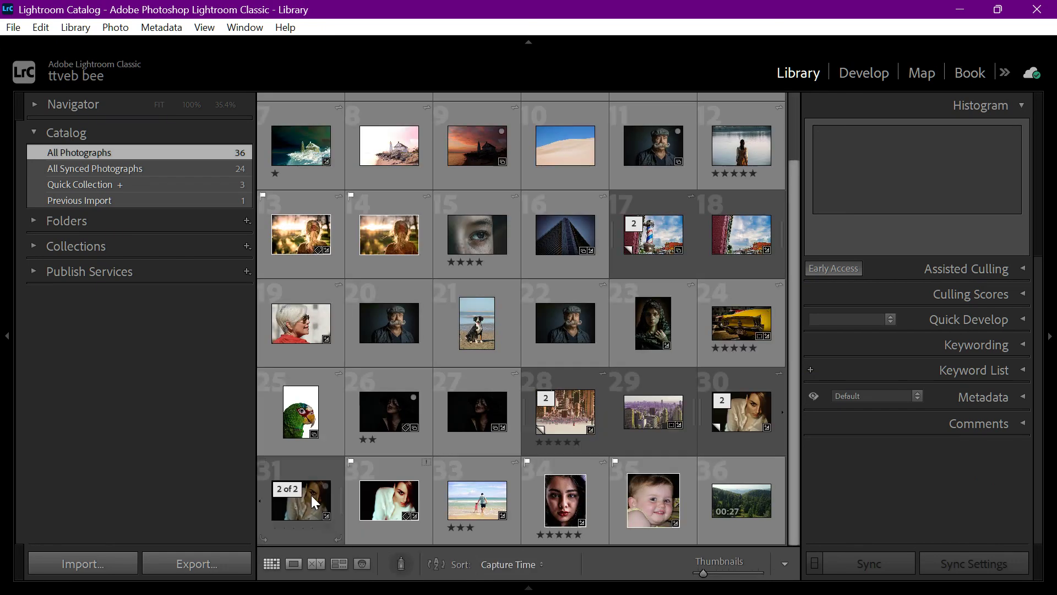
{"action": "double_click", "coordinate": [462, 510]}
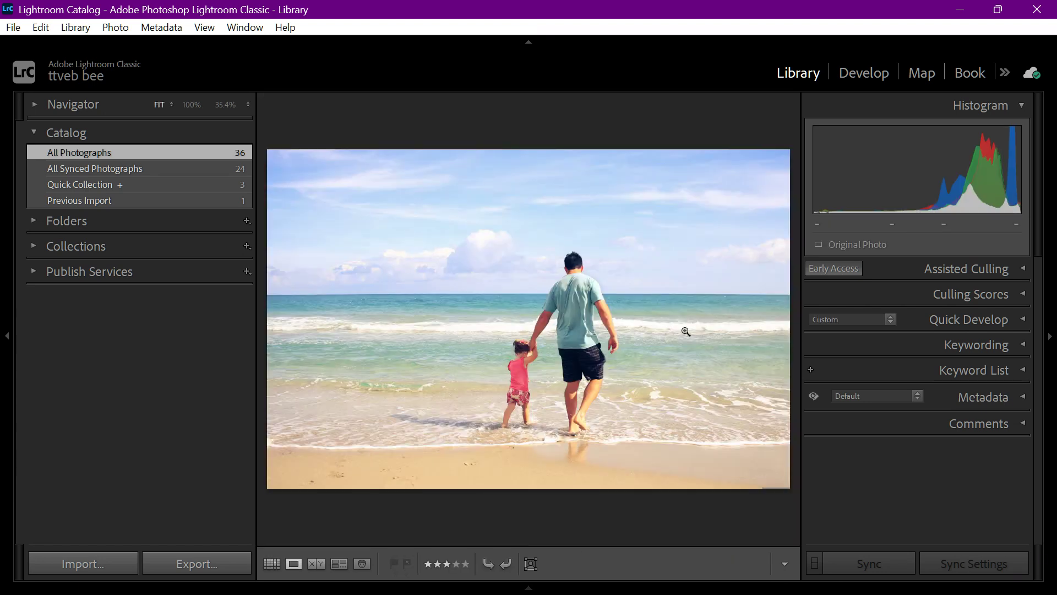
{"action": "left_click", "coordinate": [864, 73]}
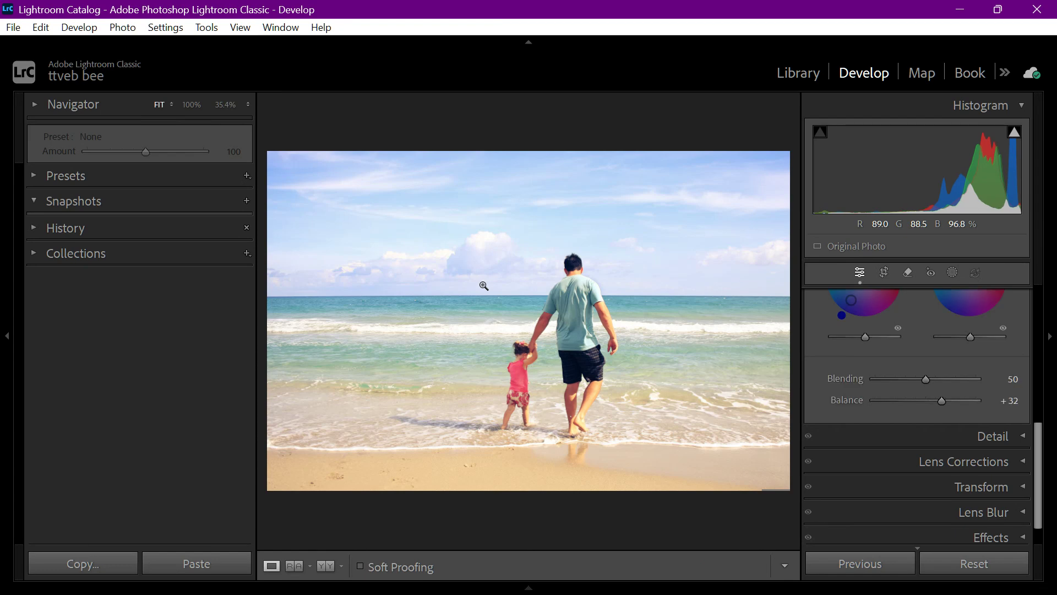
Compare the color-graded beach photo with its unedited Before version
{"action": "key", "text": "backslash"}
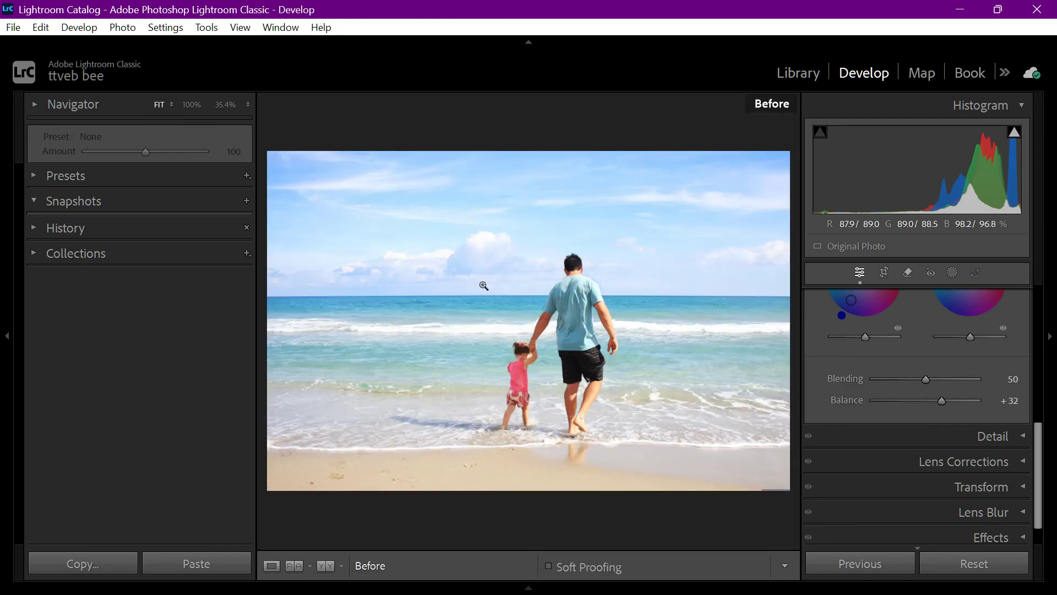
{"action": "key", "text": "backslash"}
{"action": "key", "text": "backslash"}
{"action": "key", "text": "backslash"}
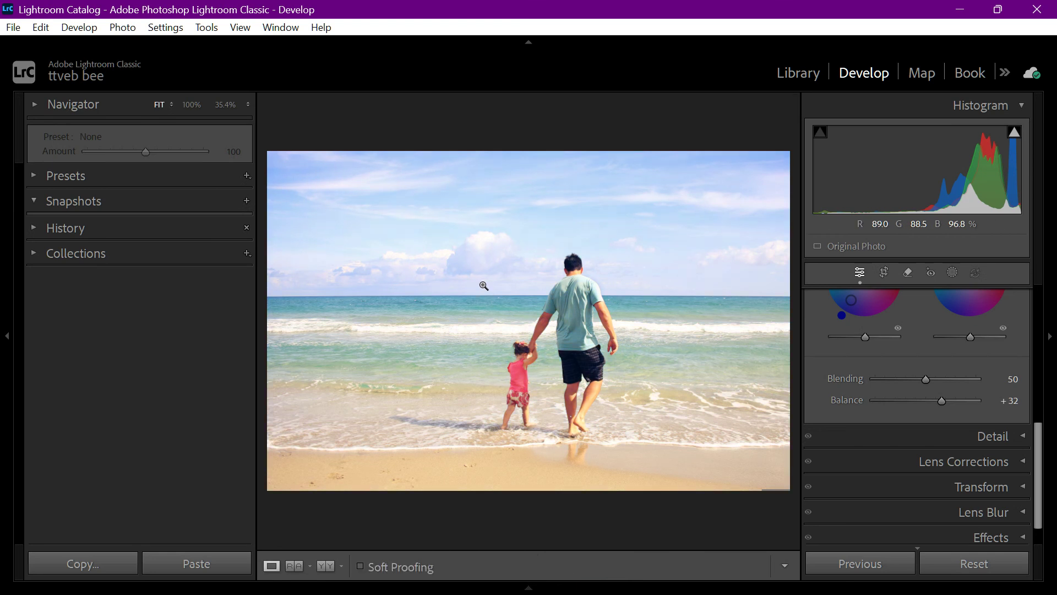
Raise the color grading Balance to +64 and tint the midtones slightly toward red
{"action": "scroll", "coordinate": [870, 359], "scroll_direction": "up", "scroll_amount": 4}
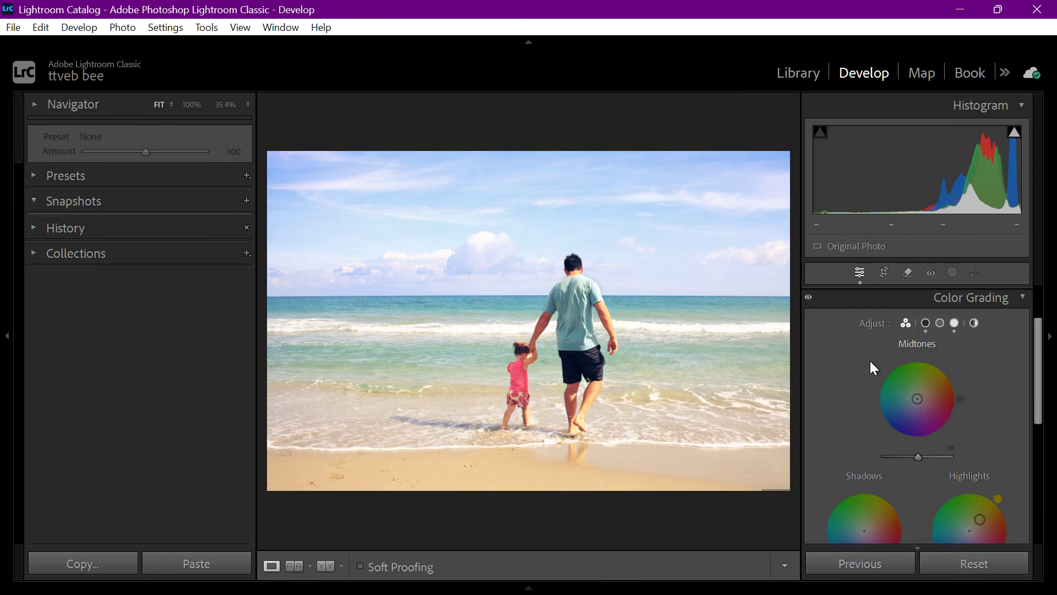
{"action": "scroll", "coordinate": [874, 424], "scroll_direction": "down", "scroll_amount": 2}
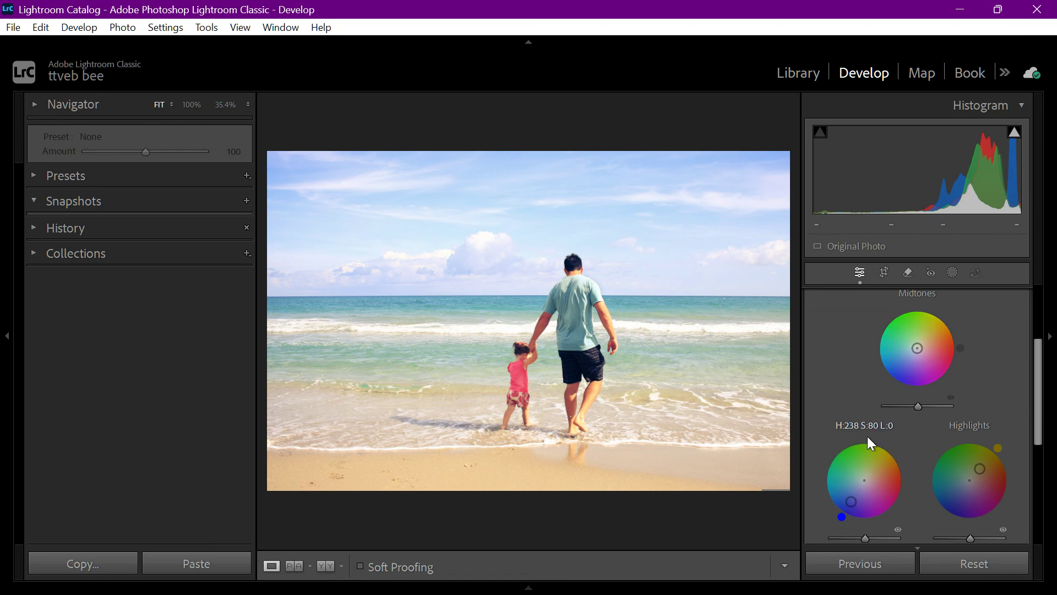
{"action": "scroll", "coordinate": [920, 438], "scroll_direction": "down", "scroll_amount": 4}
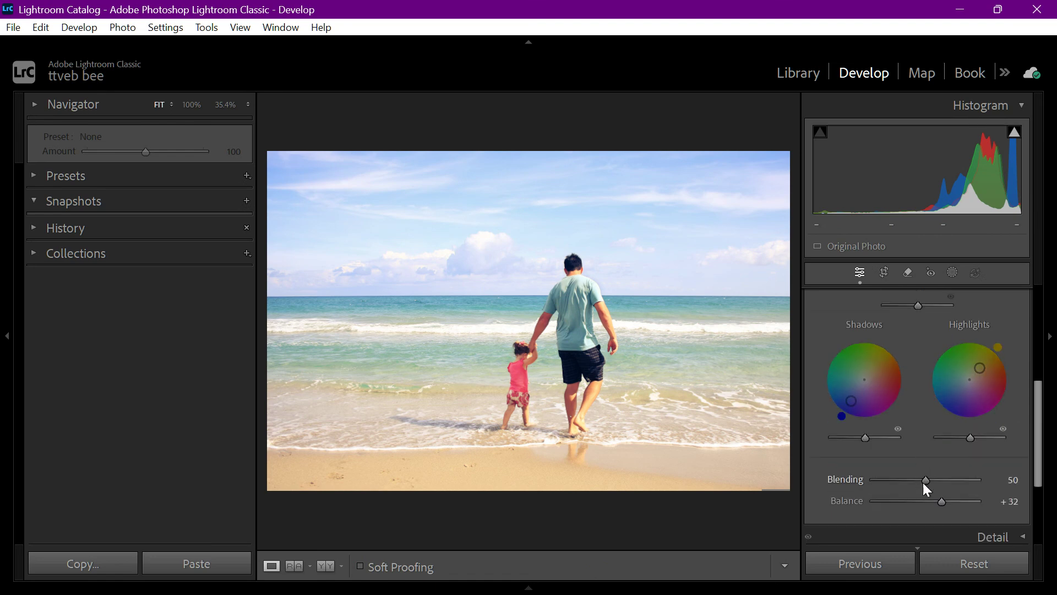
{"action": "left_click_drag", "start_coordinate": [924, 502], "coordinate": [956, 510]}
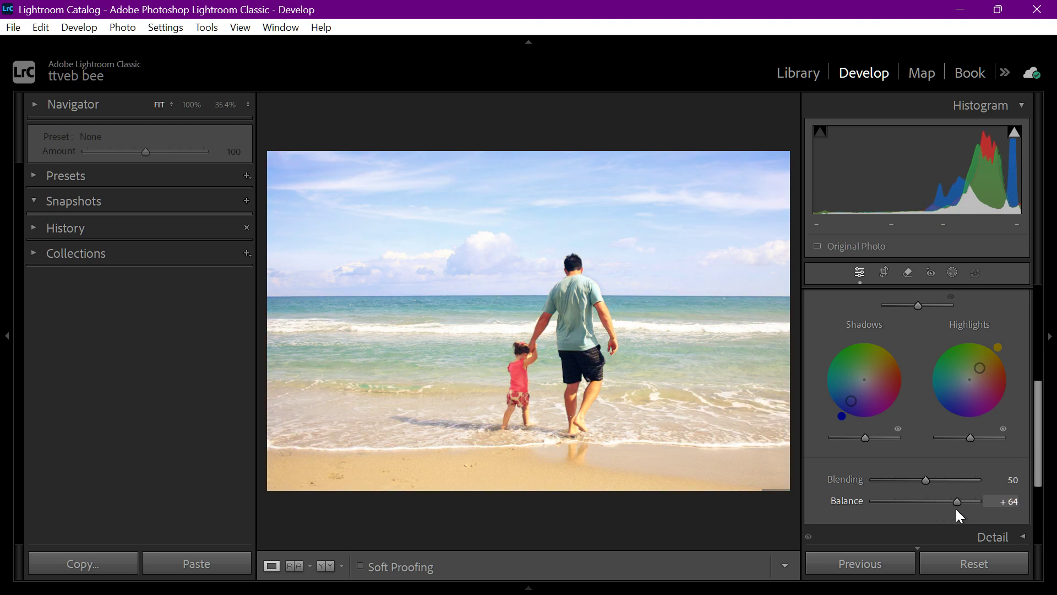
{"action": "scroll", "coordinate": [931, 435], "scroll_direction": "up", "scroll_amount": 6}
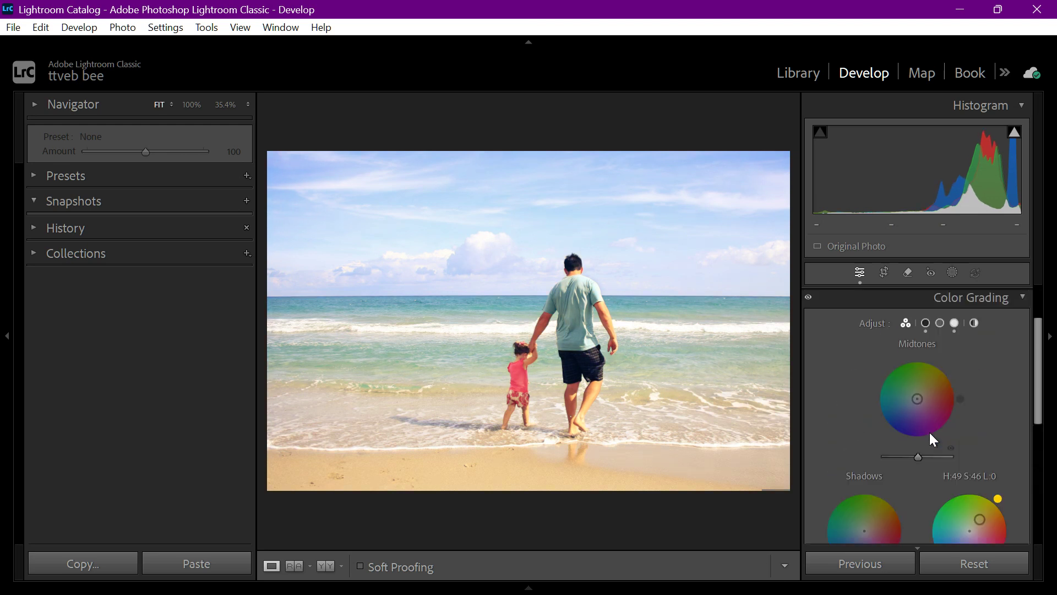
{"action": "mouse_move", "coordinate": [921, 399]}
{"action": "left_mouse_down"}
{"action": "mouse_move", "coordinate": [912, 396]}
{"action": "mouse_move", "coordinate": [912, 422]}
{"action": "mouse_move", "coordinate": [928, 425]}
{"action": "mouse_move", "coordinate": [927, 390]}
{"action": "mouse_move", "coordinate": [915, 381]}
{"action": "mouse_move", "coordinate": [933, 385]}
{"action": "mouse_move", "coordinate": [930, 398]}
{"action": "left_mouse_up"}
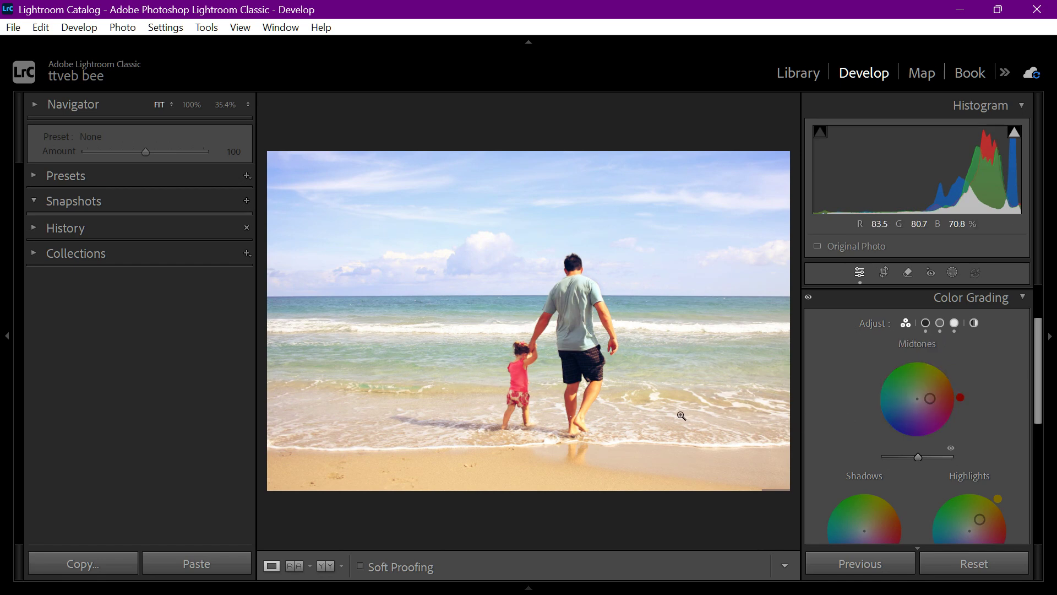
Zoom in on the father and child and compare the graded photo with the Before version
{"action": "left_click", "coordinate": [681, 416]}
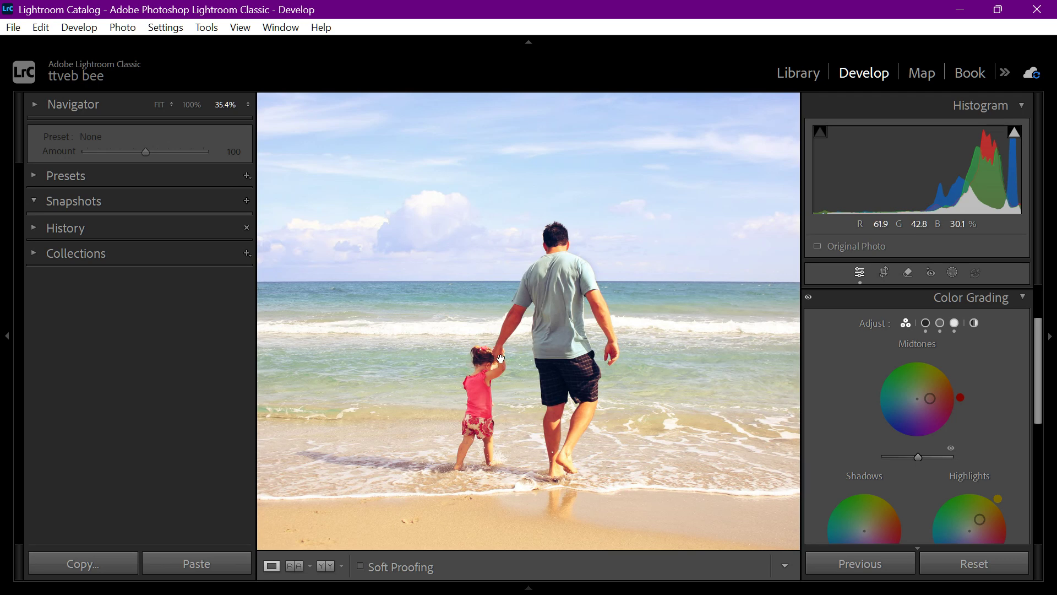
{"action": "key", "text": "backslash"}
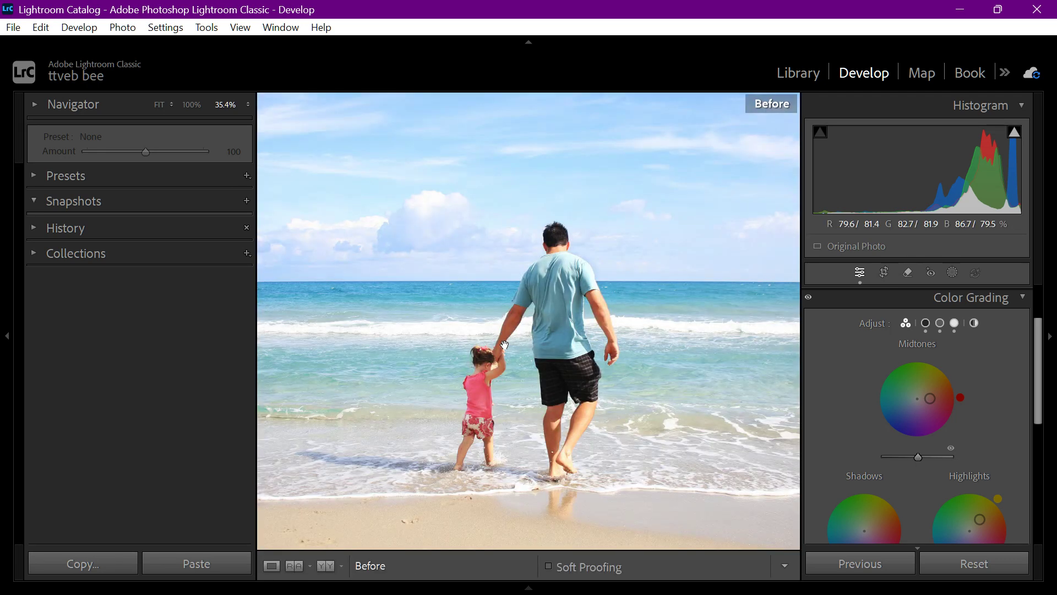
{"action": "key", "text": "backslash"}
{"action": "key", "text": "backslash"}
{"action": "key", "text": "backslash"}
{"action": "key", "text": "backslash"}
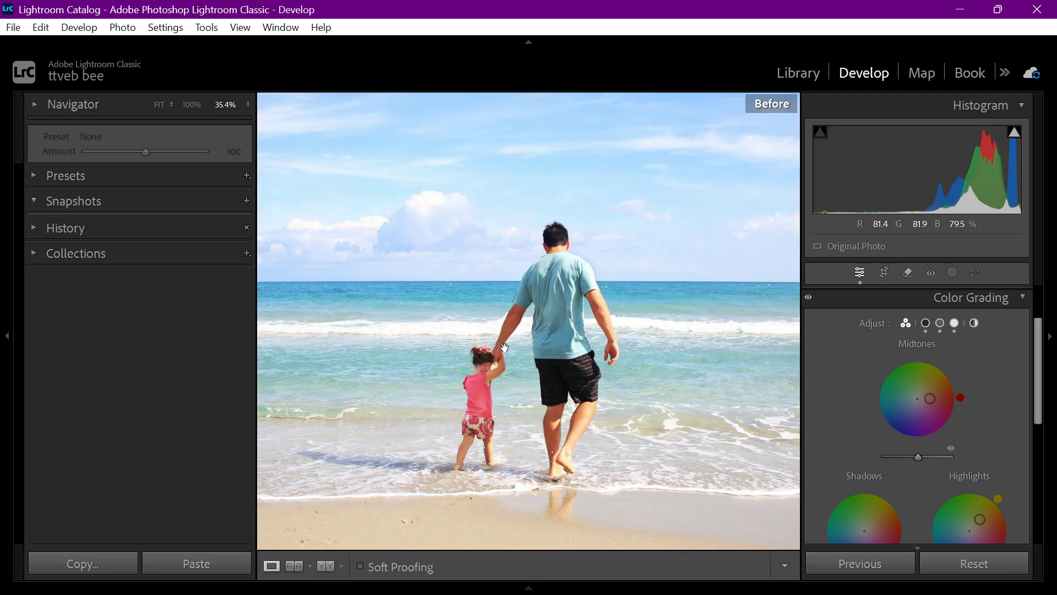
{"action": "key", "text": "backslash"}
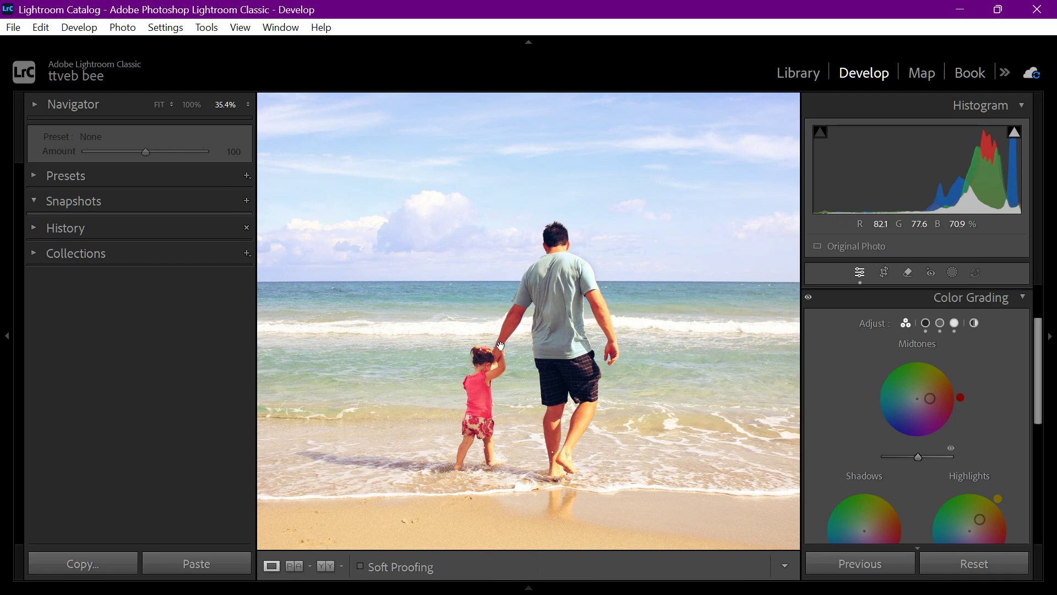